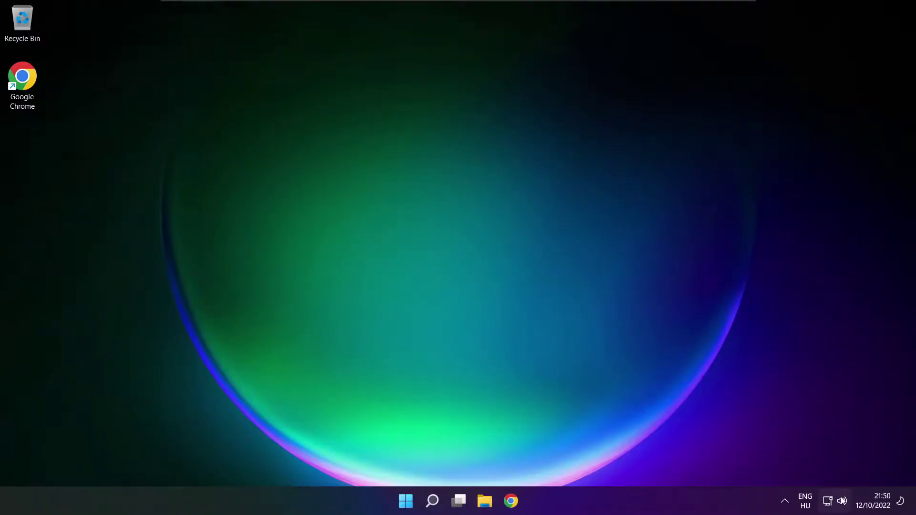
Step: Switch the sound output from CABLE Input to Speakers (High Definition Audio Device) in Quick Settings
click(833, 503)
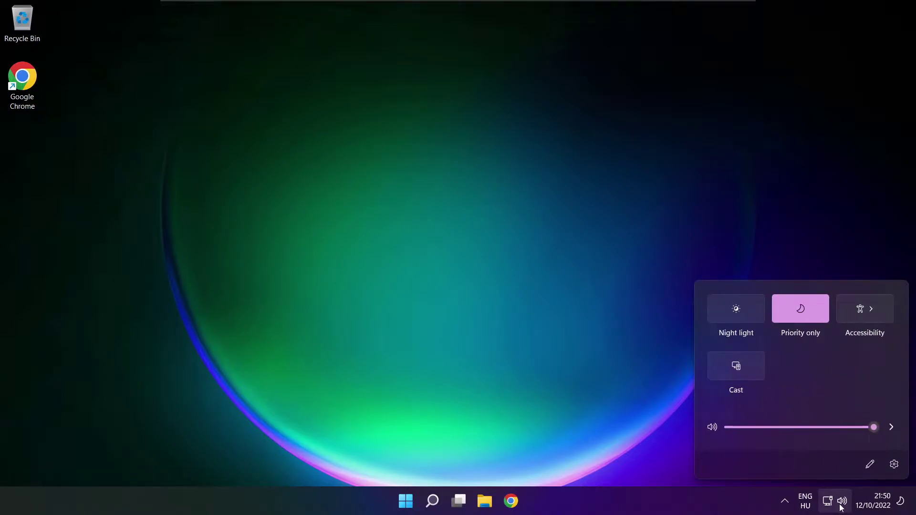
click(892, 430)
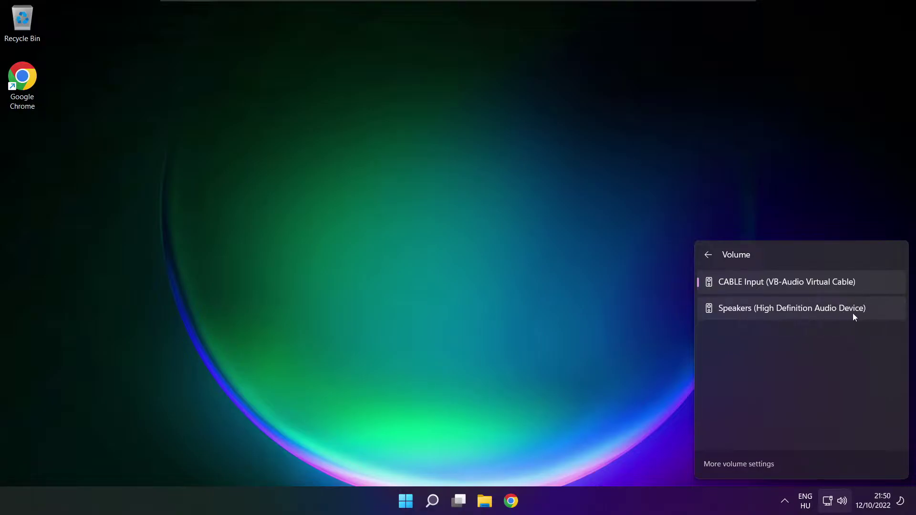
click(874, 313)
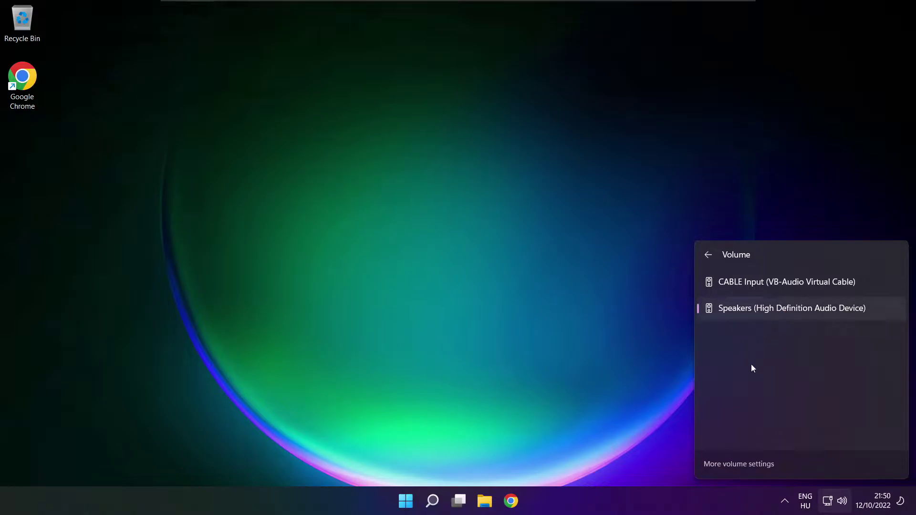
click(485, 281)
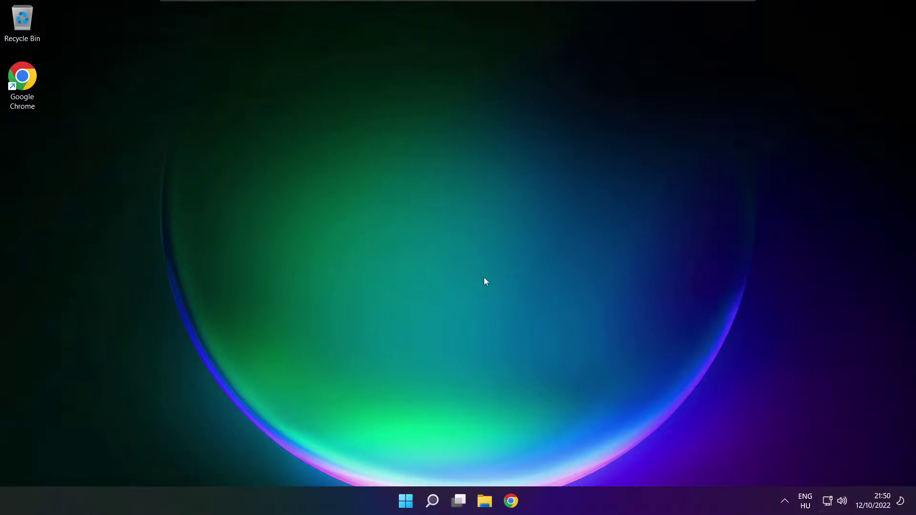
Step: Open the Start power options, then reopen the output device list showing Speakers still selected
click(406, 501)
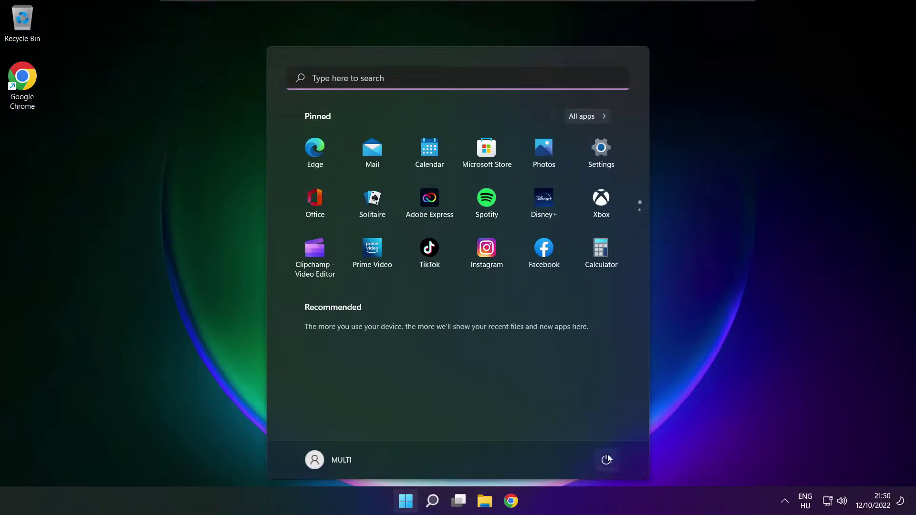
click(606, 460)
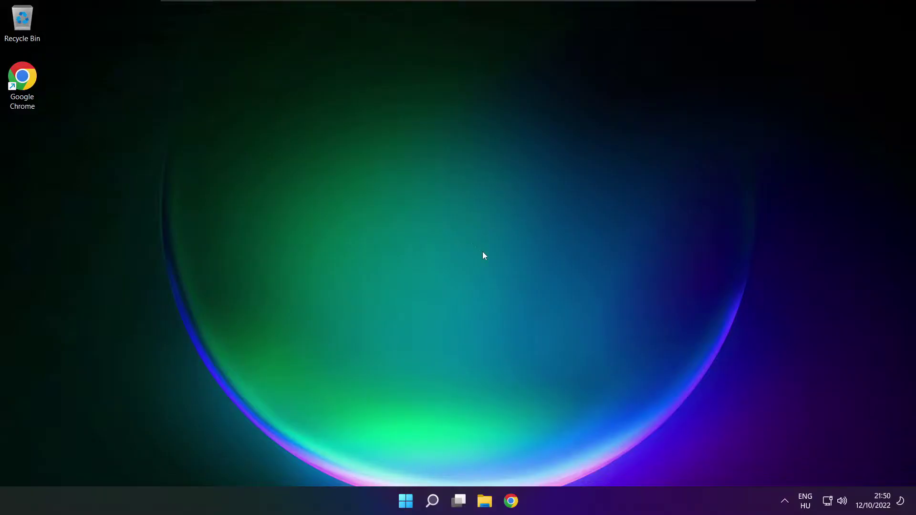
click(845, 505)
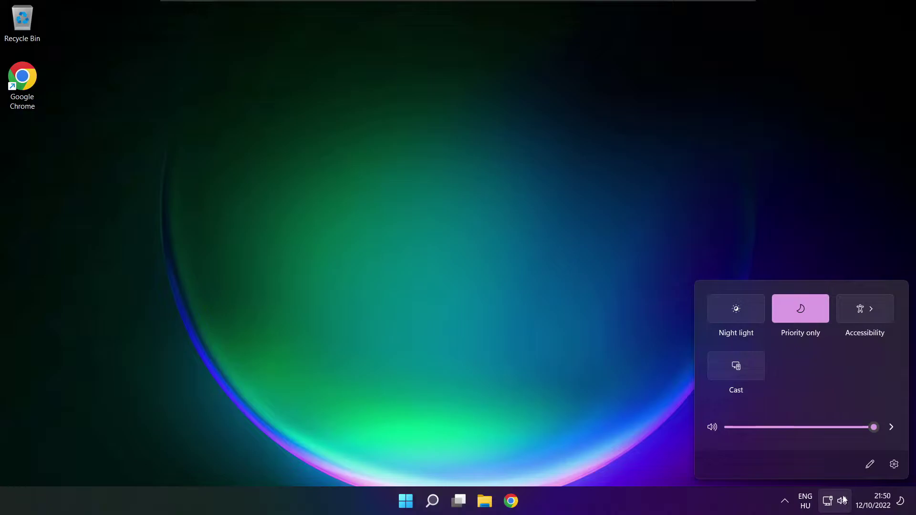
click(892, 428)
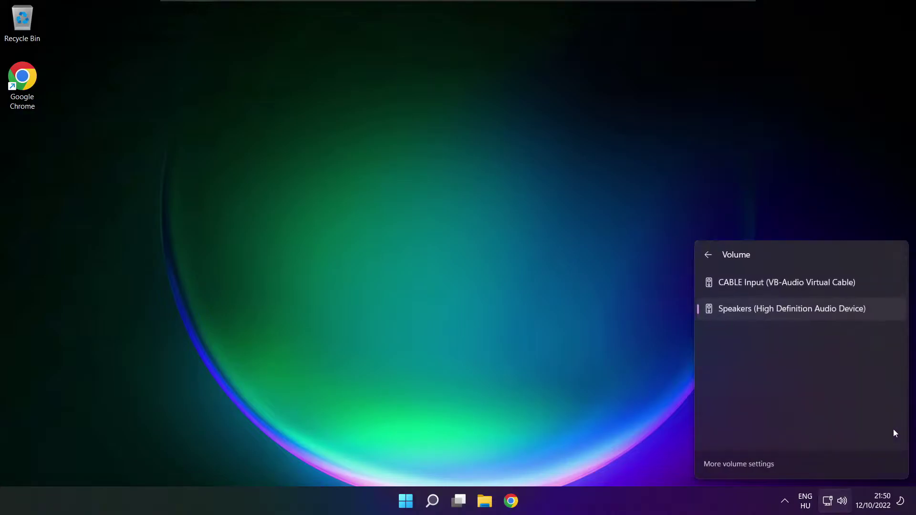
Step: Open the full Sound settings page and leave the Speakers output volume at 100
click(741, 466)
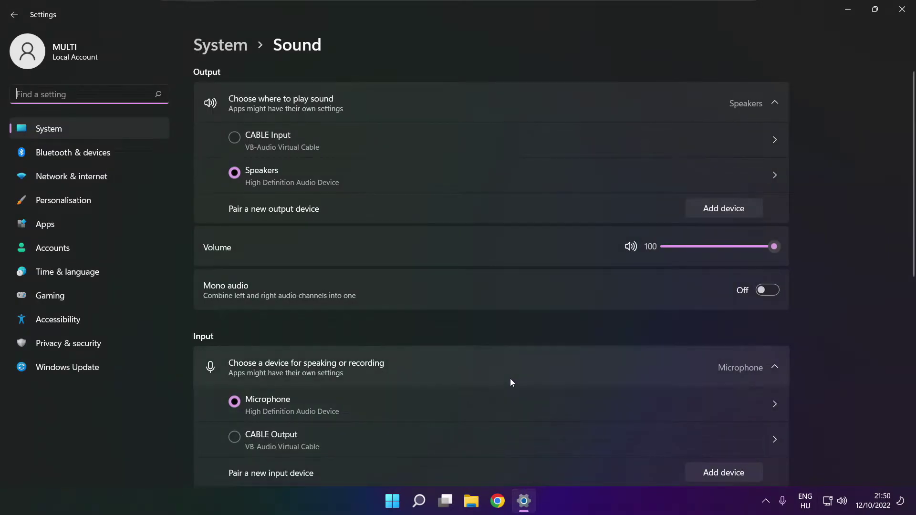
click(246, 173)
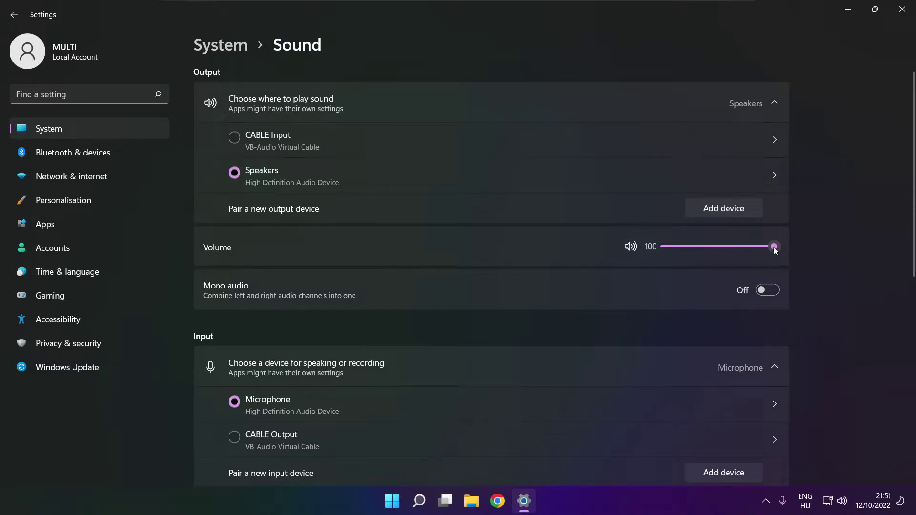
mouse_move(774, 247)
mouse_down()
mouse_move(709, 247)
mouse_move(781, 246)
mouse_up()
drag(911, 244, 909, 399)
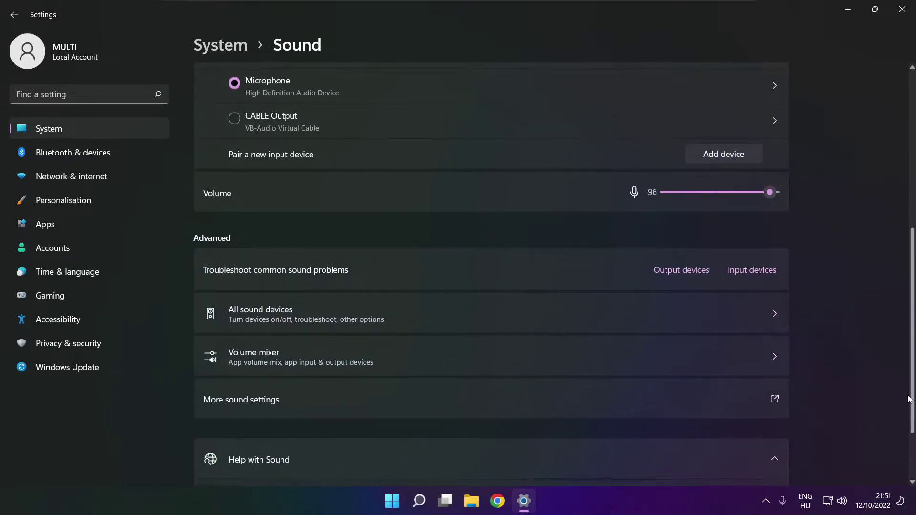
Step: Disable the CABLE Input playback device in the classic Sound window, then bring up the Speakers options
click(378, 406)
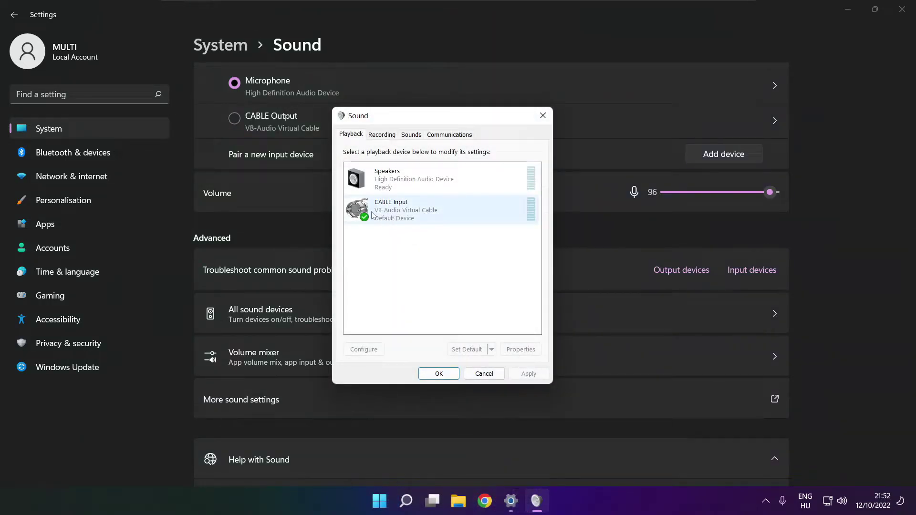
click(378, 214)
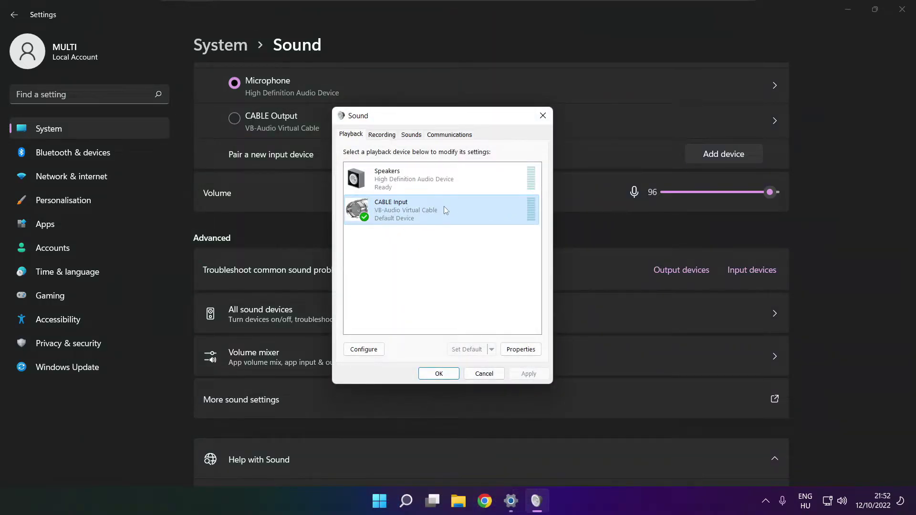
right_click(485, 209)
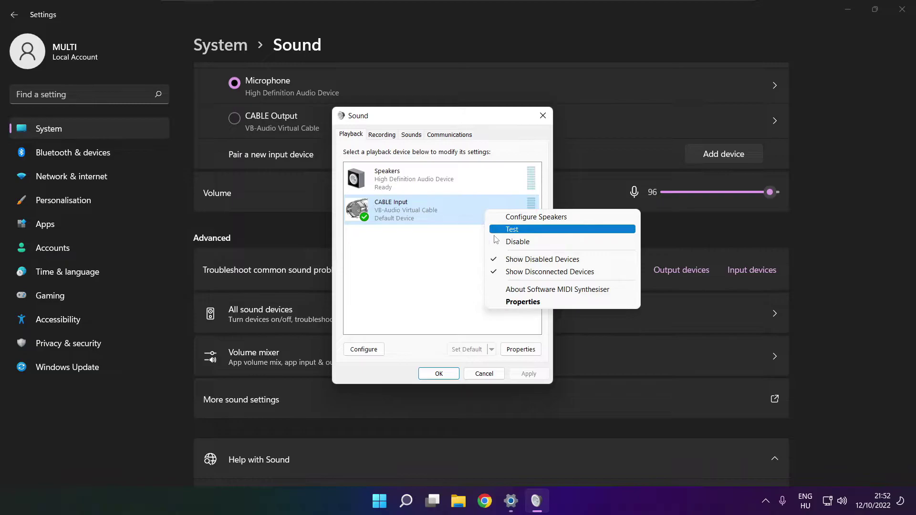
click(530, 243)
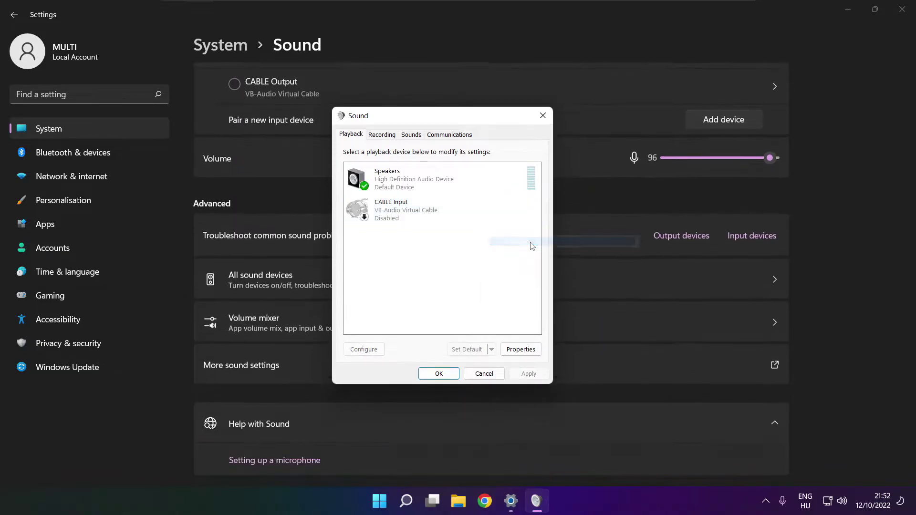
click(432, 189)
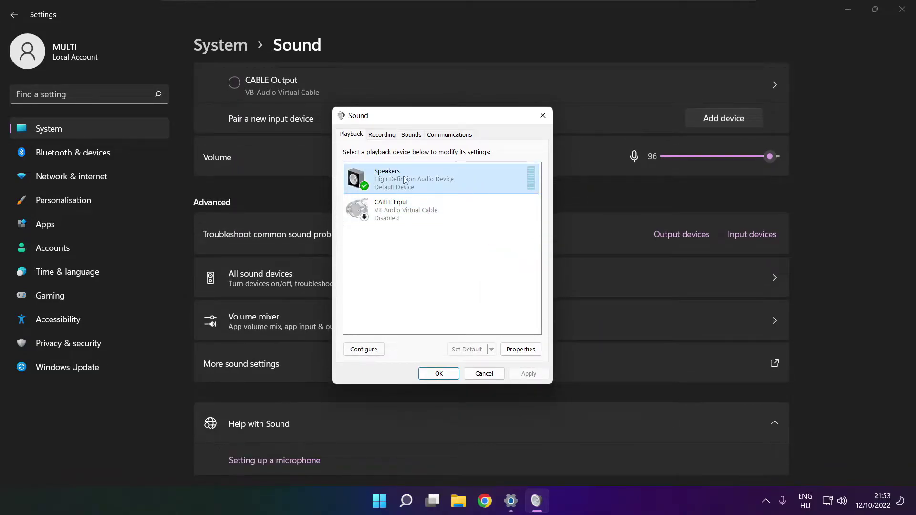
right_click(444, 183)
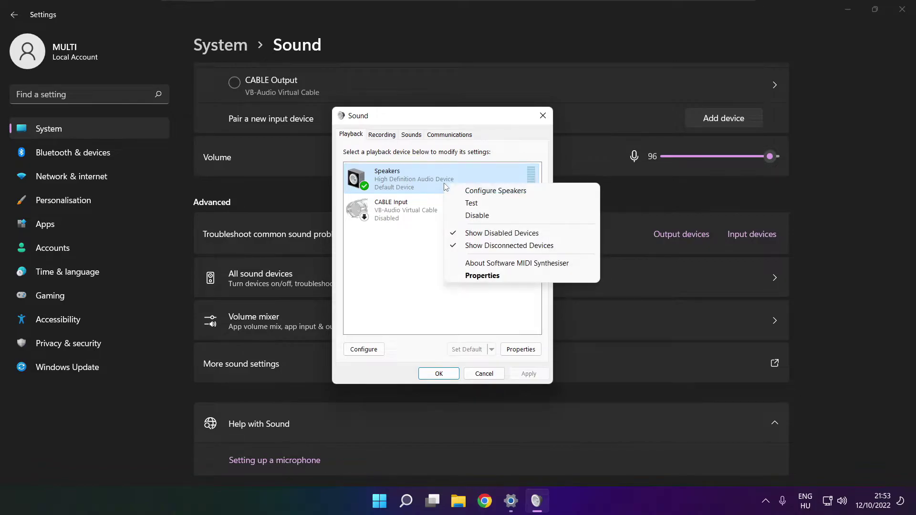
Step: Configure the Speakers as 7.1 Surround, keeping all optional speakers, through the Speaker Setup wizard
click(506, 192)
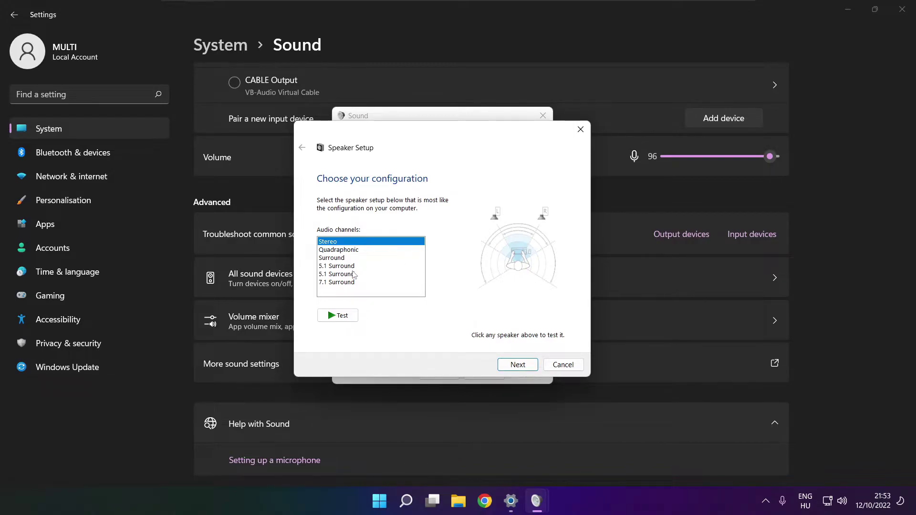
click(342, 283)
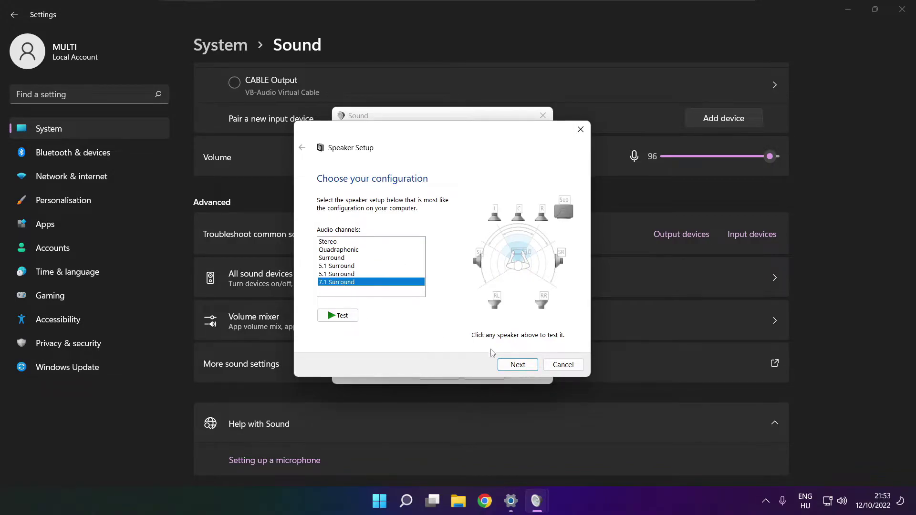
click(518, 365)
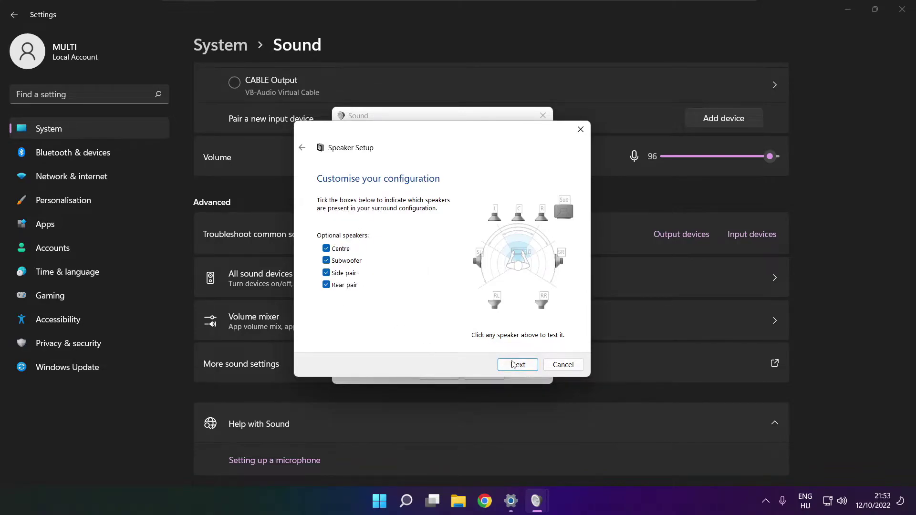
click(514, 366)
click(514, 367)
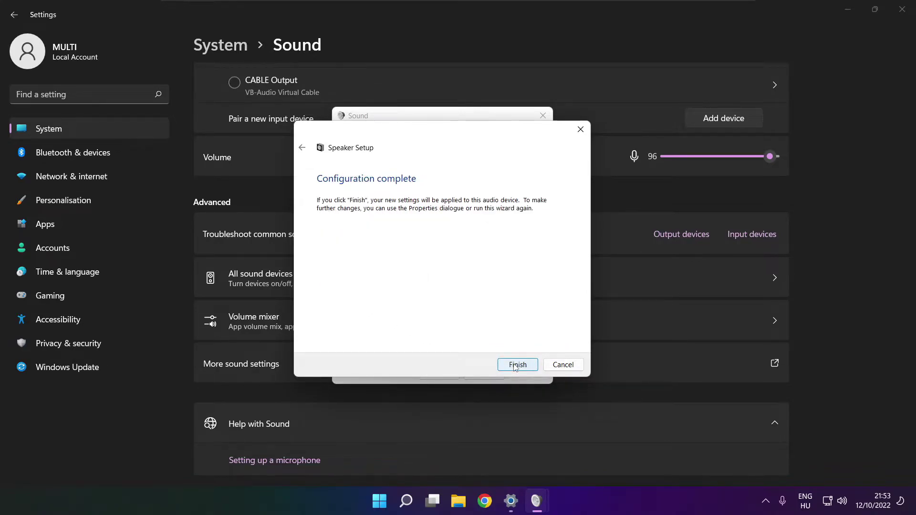
click(515, 367)
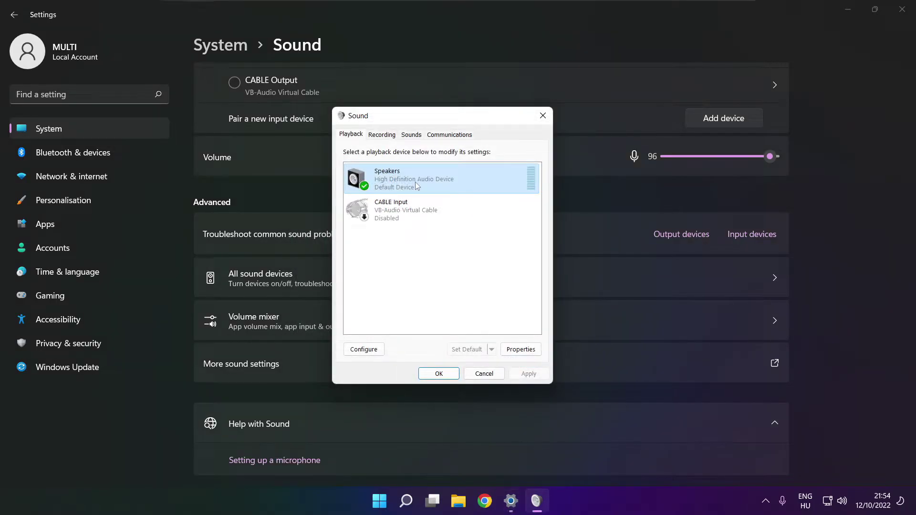
Step: Tick Disable all enhancements in Speakers Properties and apply the change
click(521, 349)
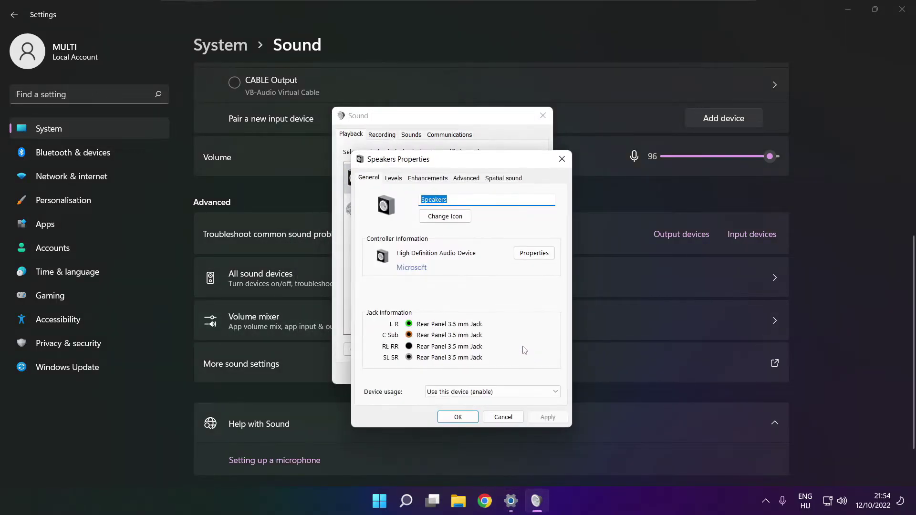
click(392, 152)
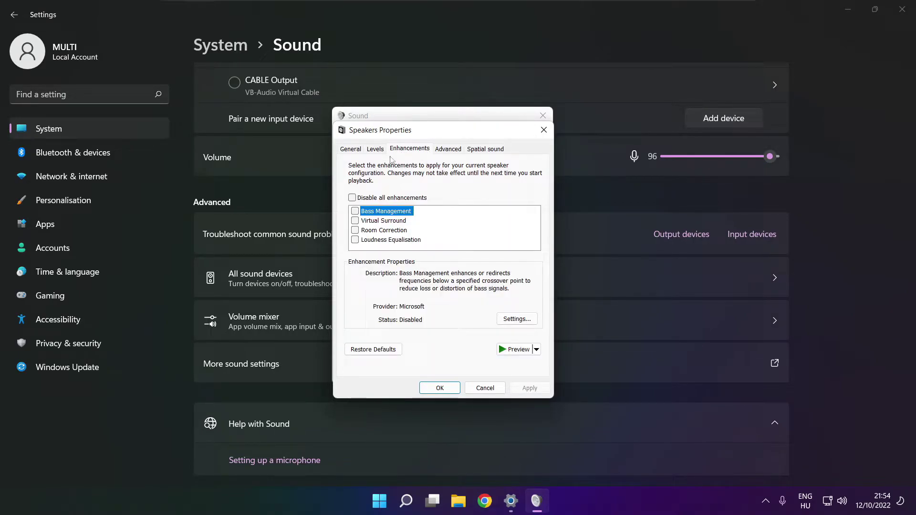
click(352, 199)
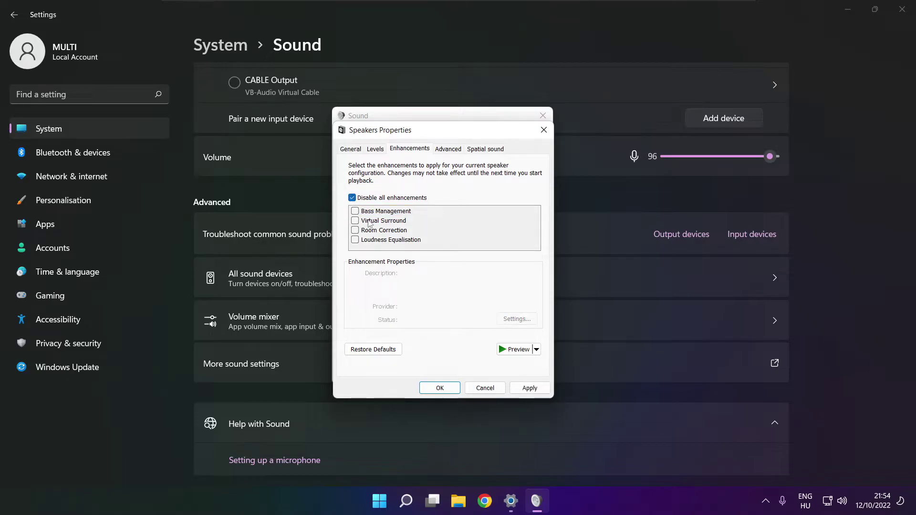
click(531, 388)
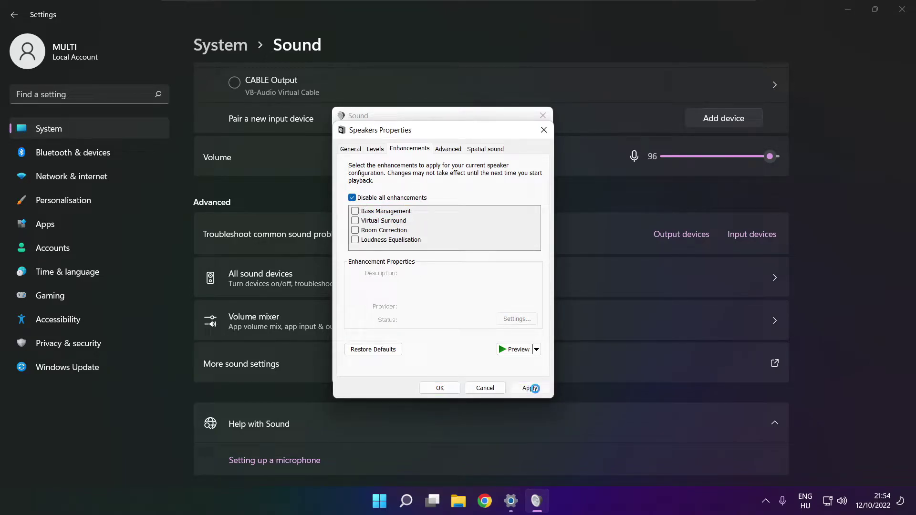
Step: Keep the Speakers default format at 16 bit, 48000 Hz and close Speakers Properties and Sound
click(445, 151)
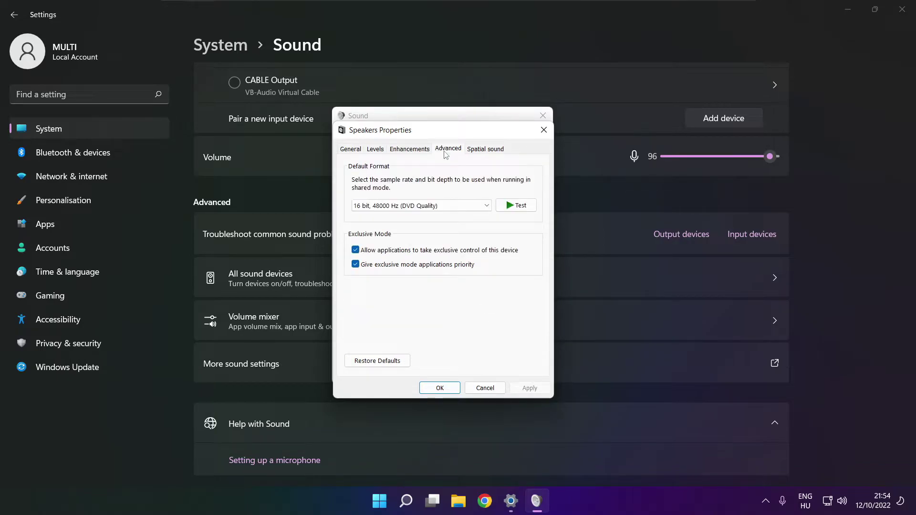
click(486, 208)
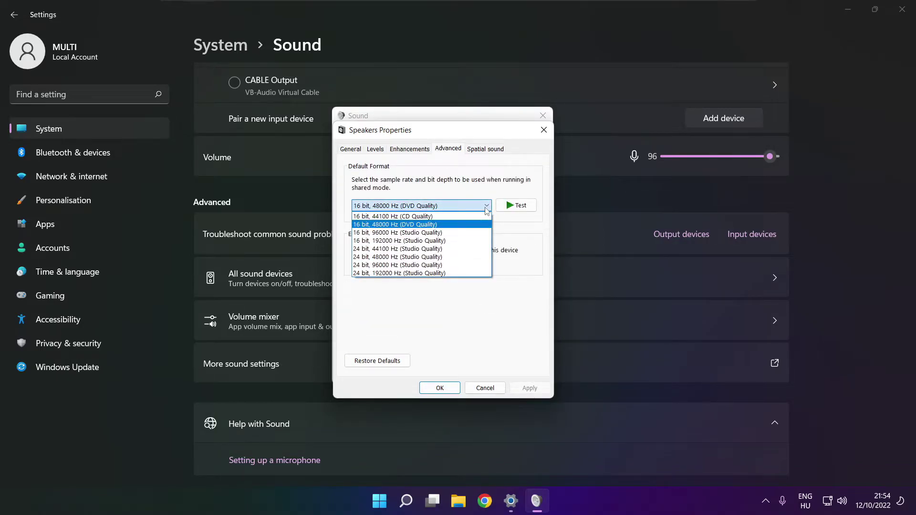
click(471, 229)
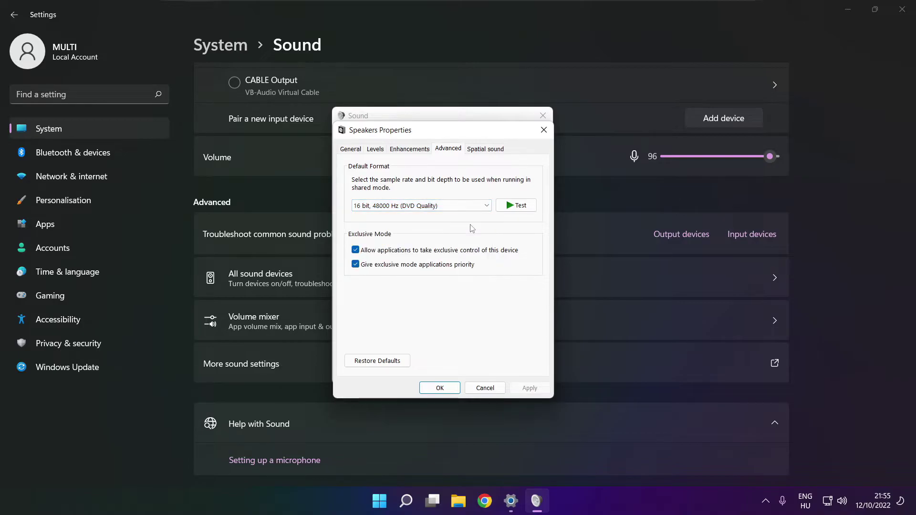
click(440, 387)
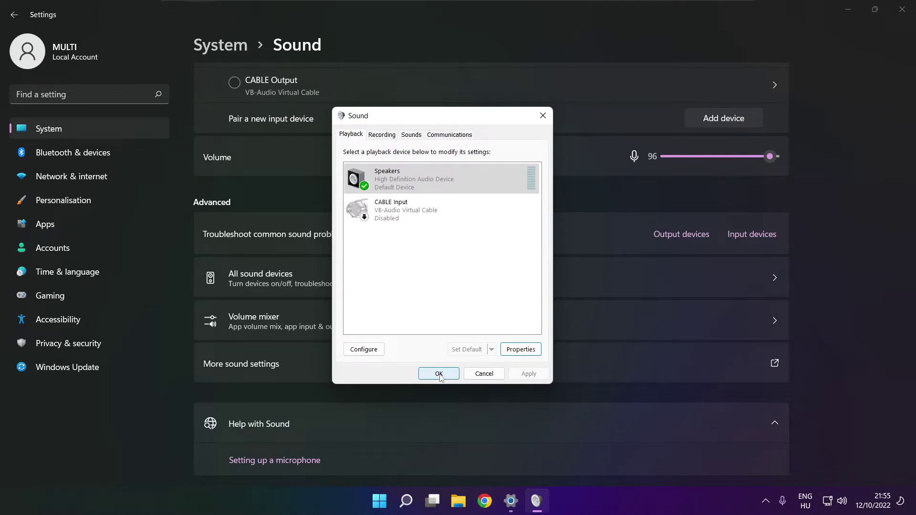
click(439, 374)
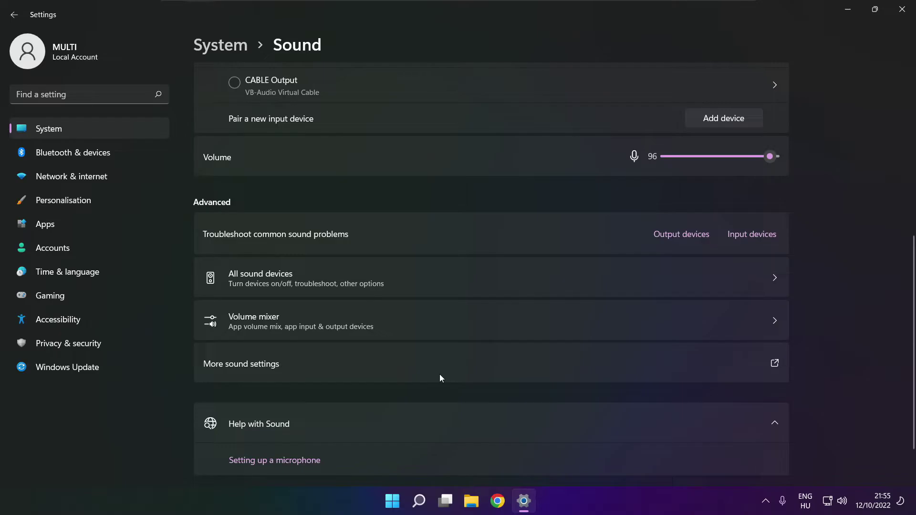
Step: Close the Sound settings window and bring up the Start power options to restart
click(900, 13)
click(406, 501)
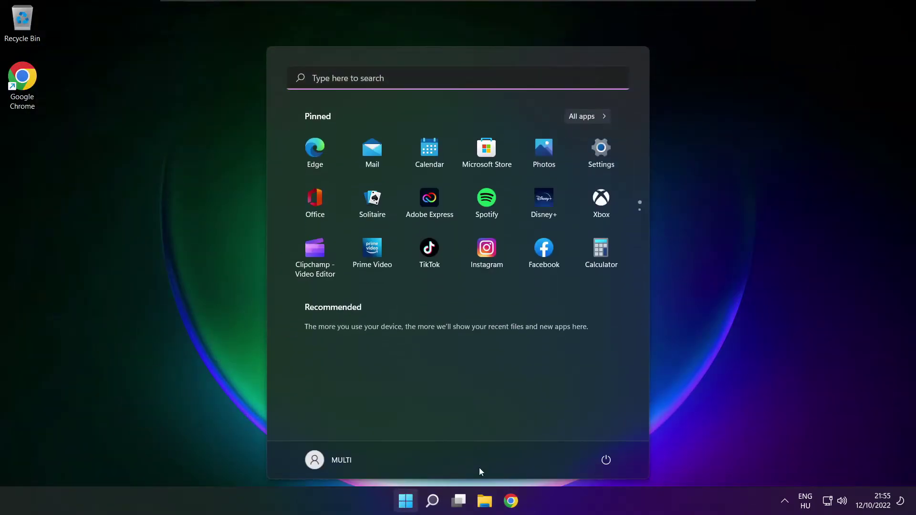
click(606, 460)
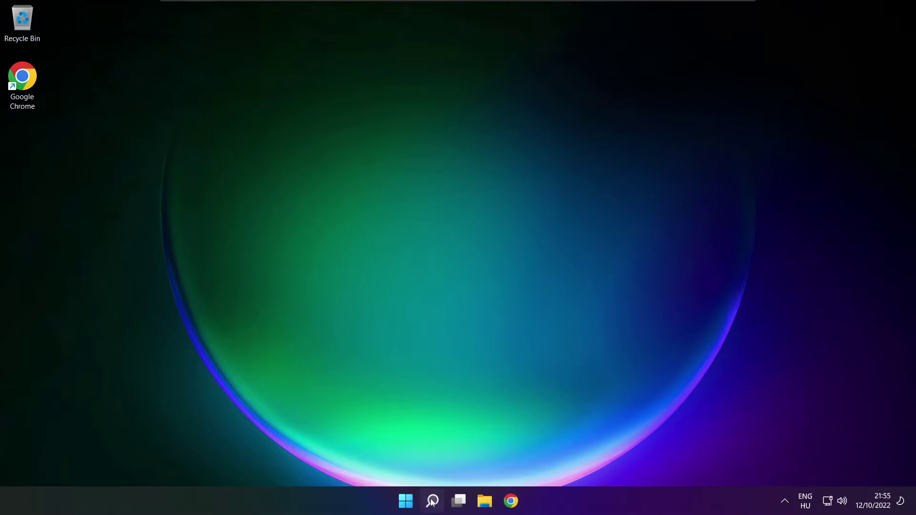
Step: Search Windows for 'device manager' and launch the Device Manager best match
click(433, 502)
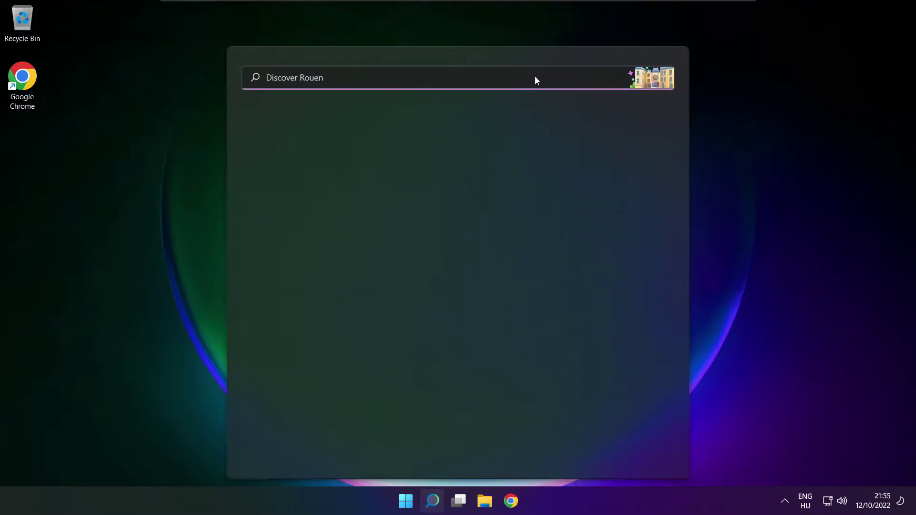
text(de)
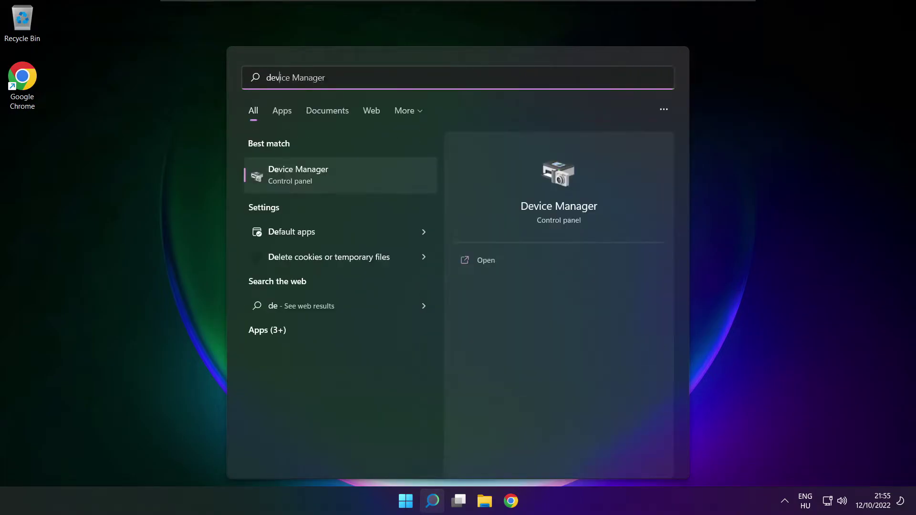
text(vice manager)
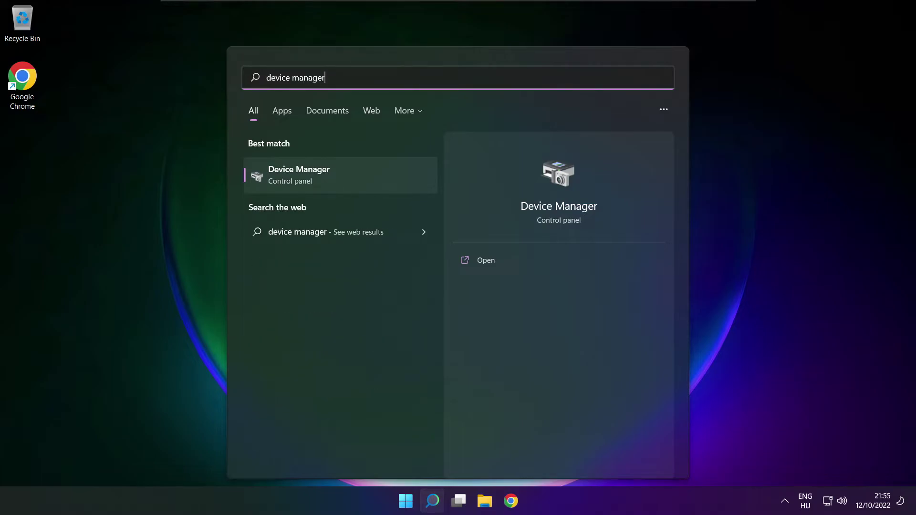
click(354, 174)
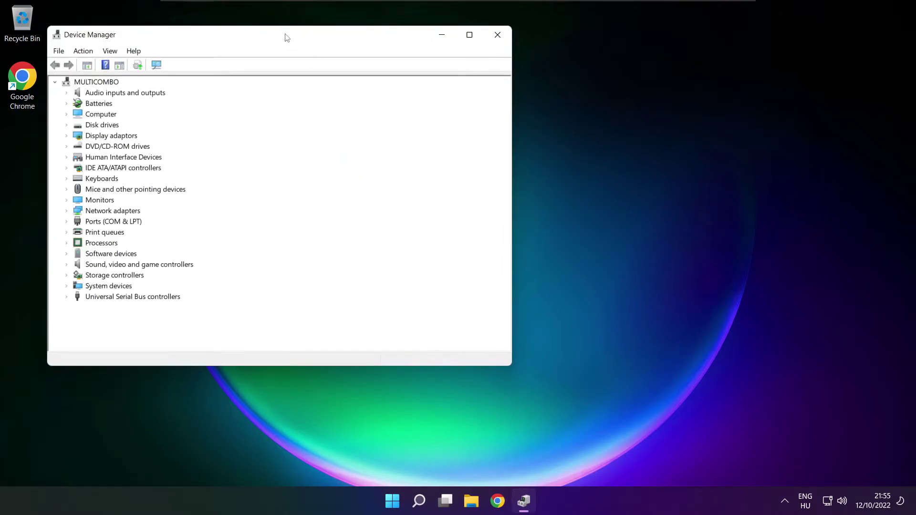
Step: Expand Sound, video and game controllers and choose Update driver for High Definition Audio Device
drag(284, 35, 480, 86)
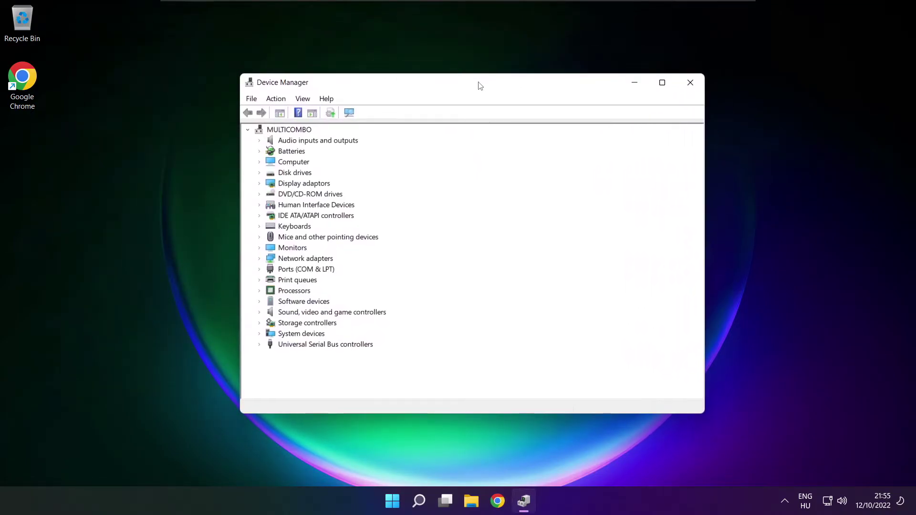
click(267, 313)
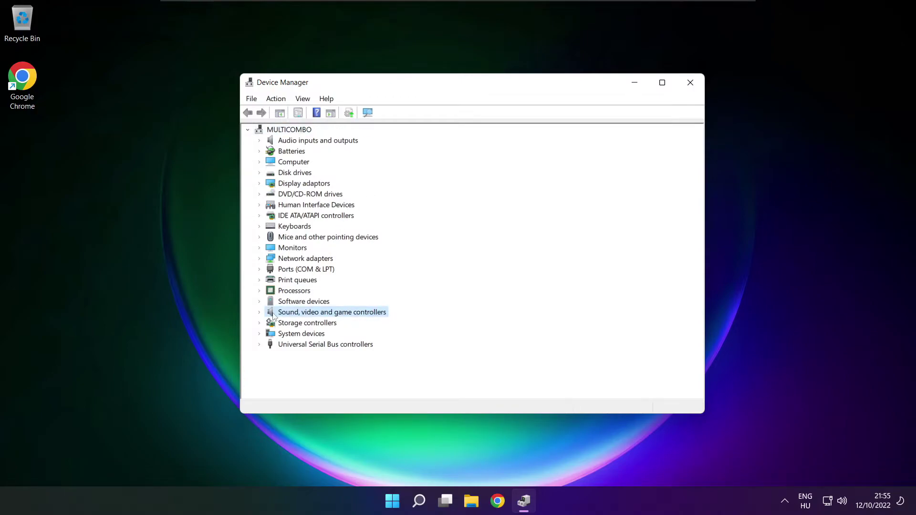
click(262, 314)
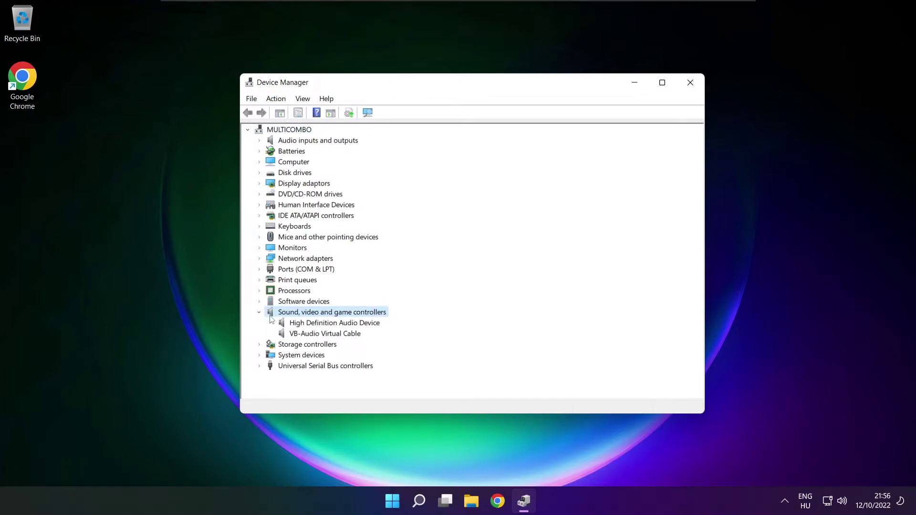
click(293, 323)
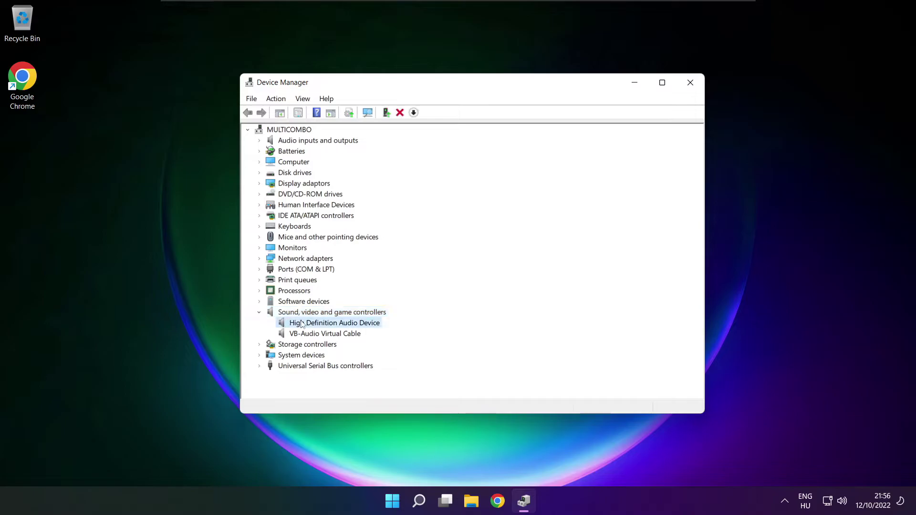
right_click(328, 327)
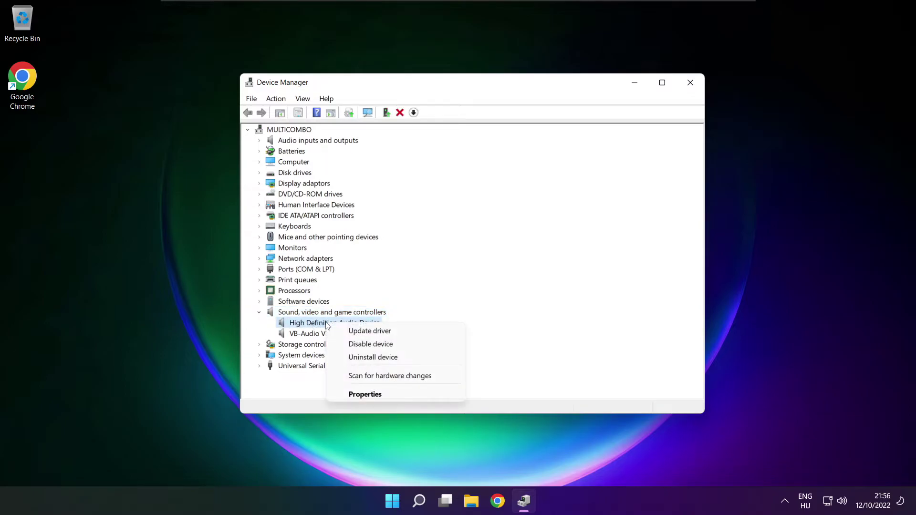
click(413, 333)
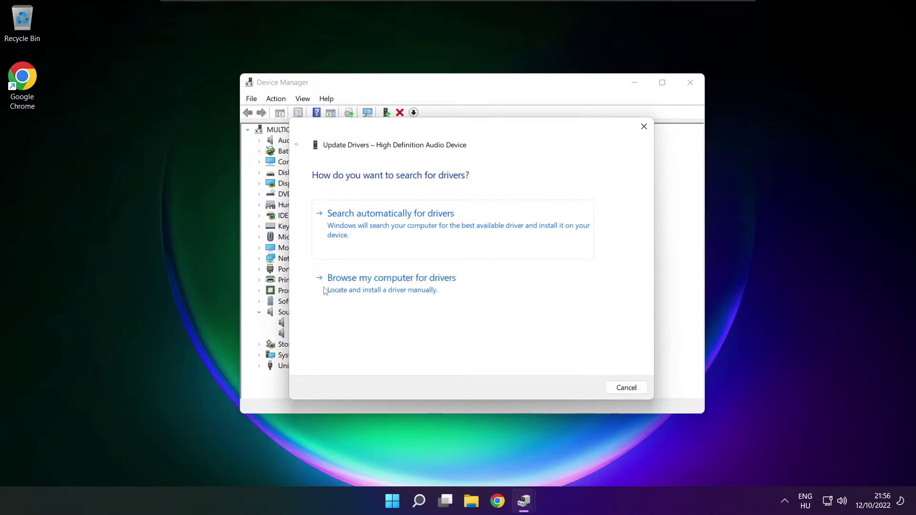
Step: Install High Definition Audio Device from the computer's compatible driver list, accept the warning, and close the wizard
click(412, 290)
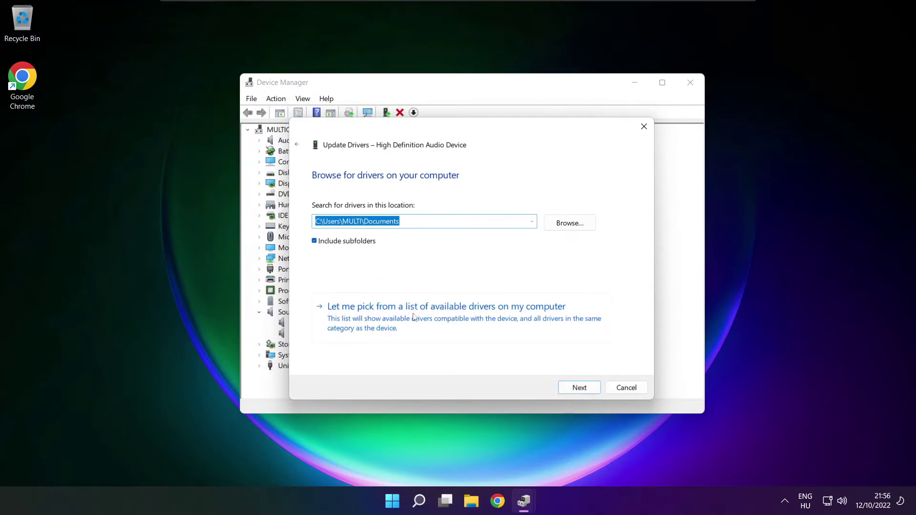
click(450, 324)
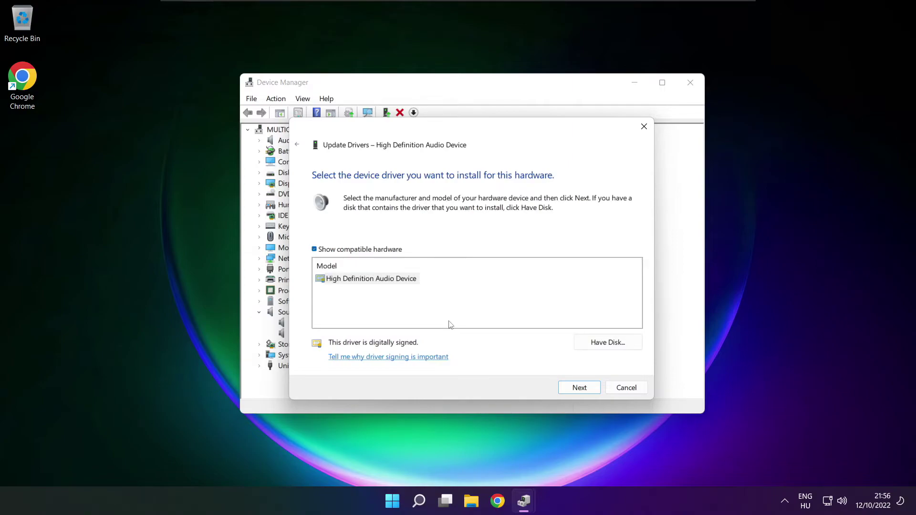
click(358, 282)
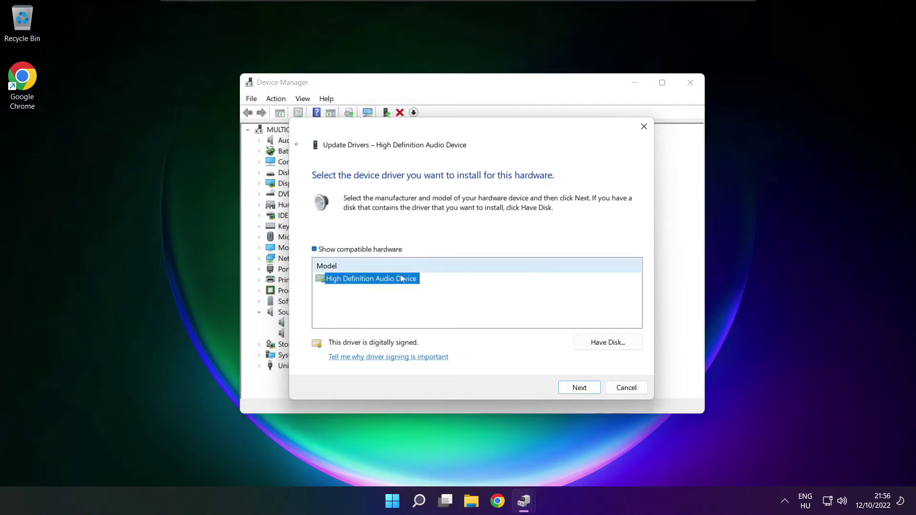
click(581, 388)
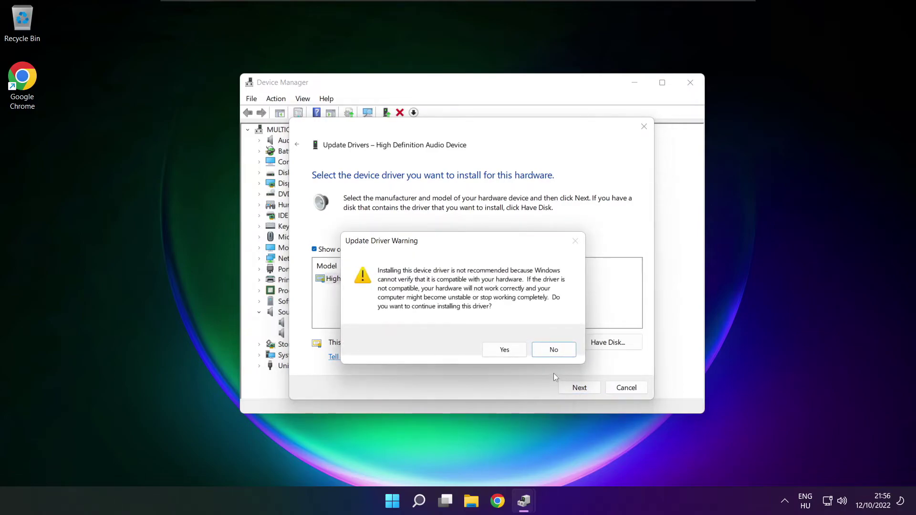
click(505, 349)
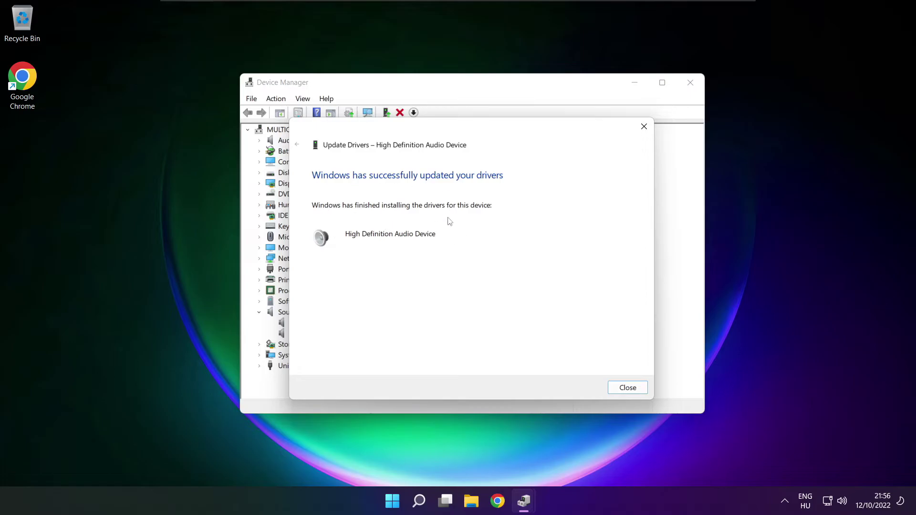
click(635, 389)
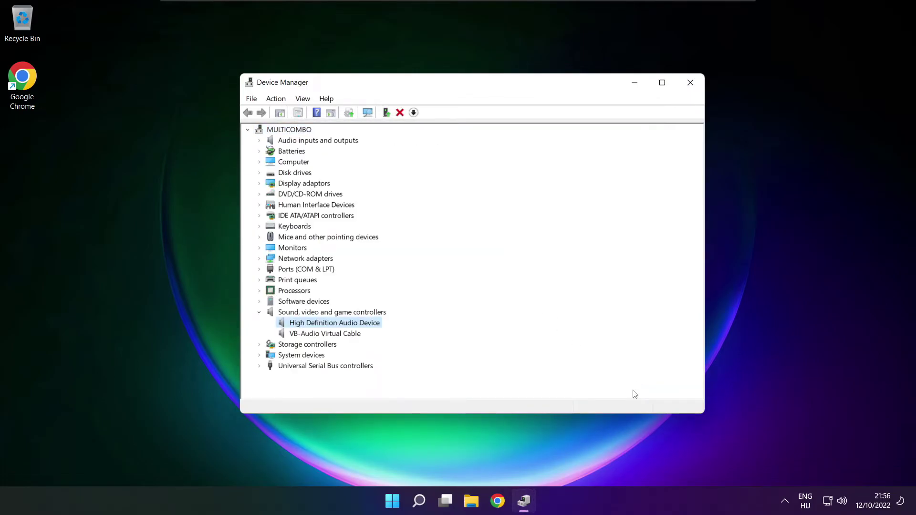
Step: Close Device Manager and bring up the Start menu power options to restart
click(691, 83)
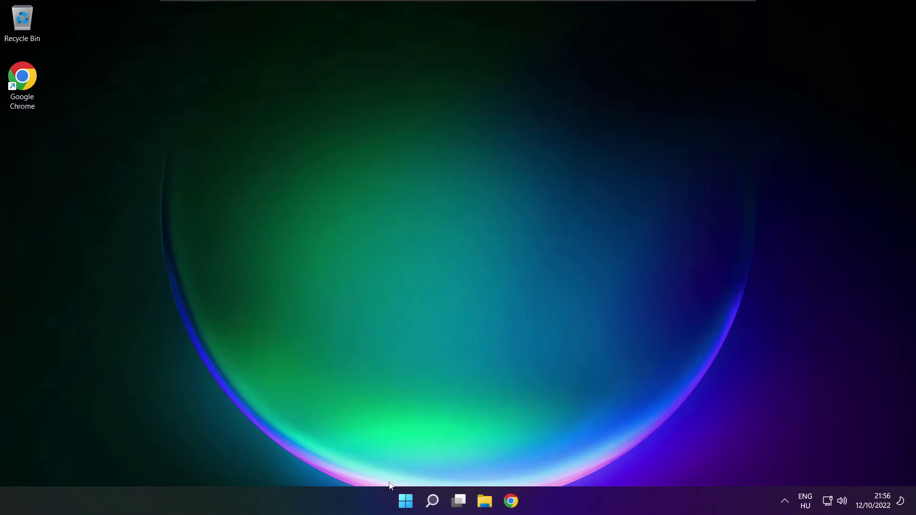
click(405, 501)
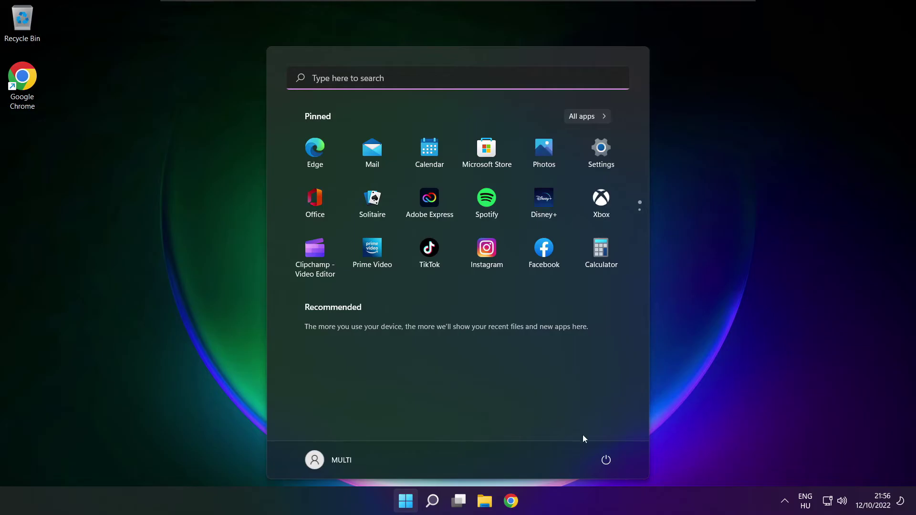
click(606, 459)
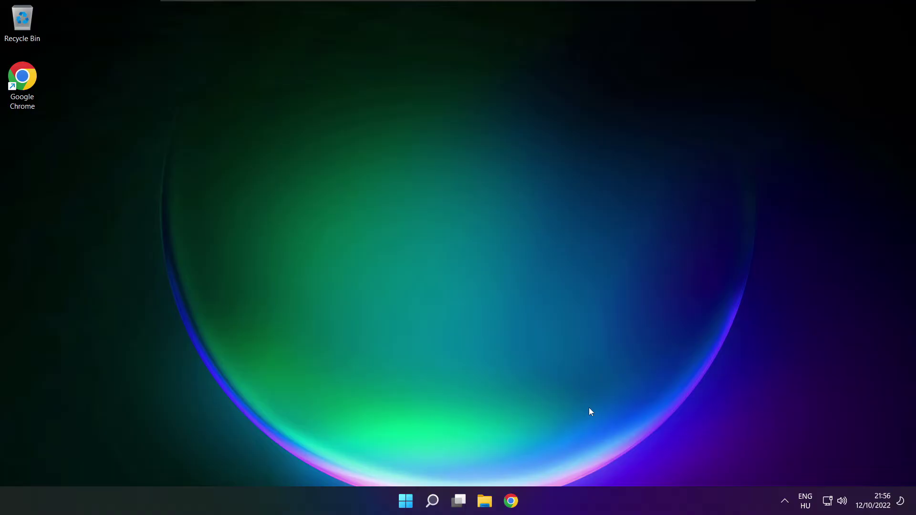
Step: Open the Sound settings page from the tray speaker icon's right-click menu
right_click(843, 501)
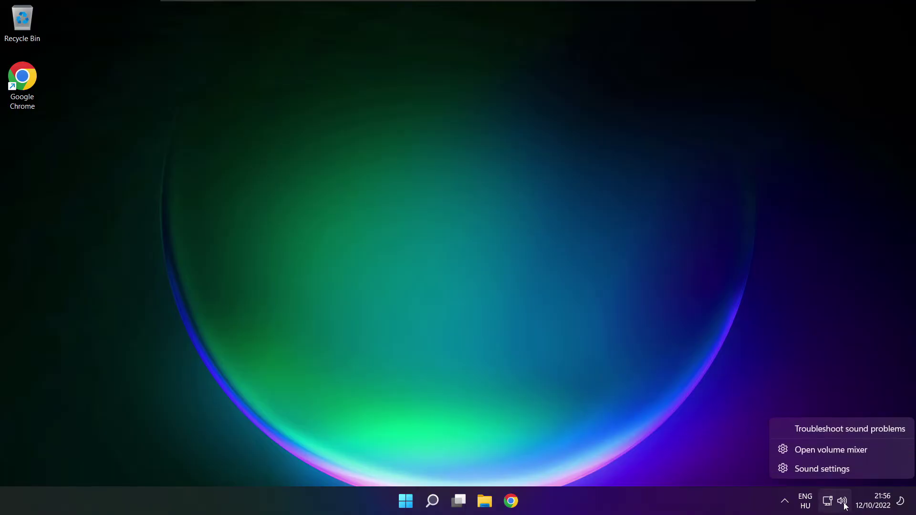
click(856, 470)
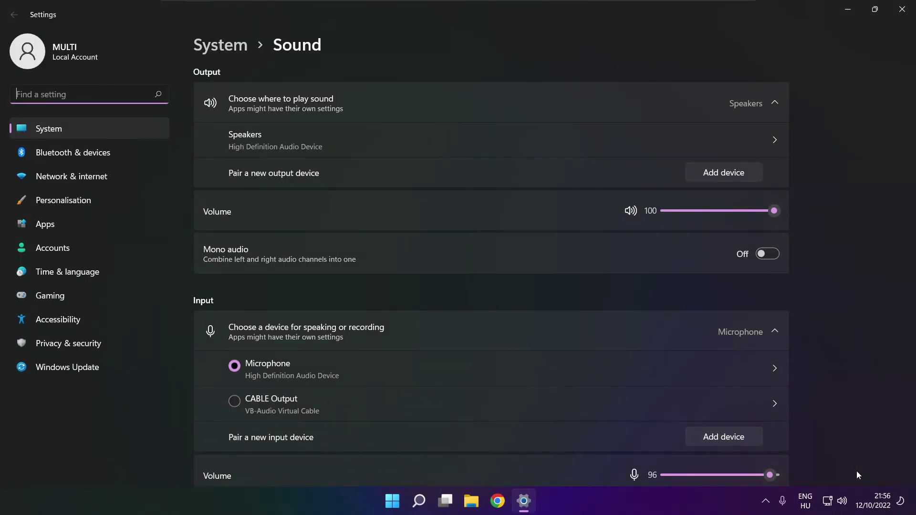
scroll(491, 272, down, 2)
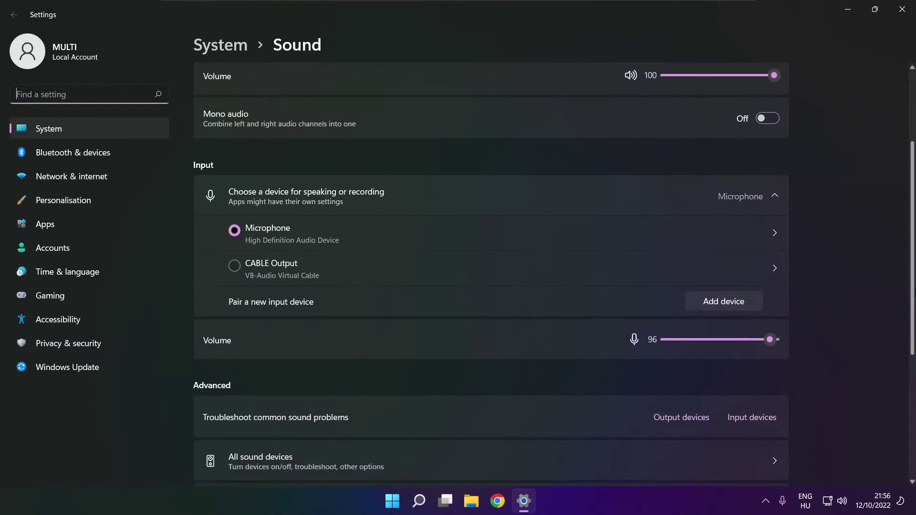
scroll(492, 272, down, 1)
scroll(491, 273, down, 1)
scroll(491, 272, down, 1)
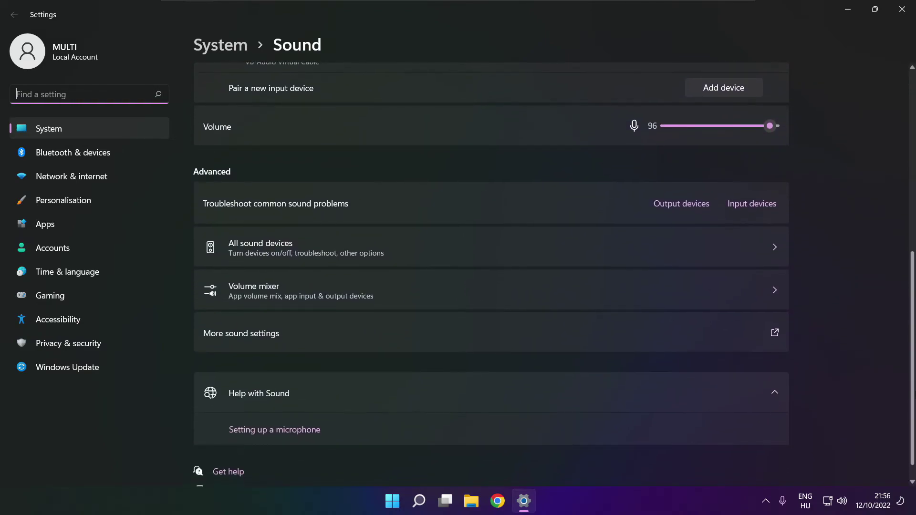
scroll(491, 278, down, 1)
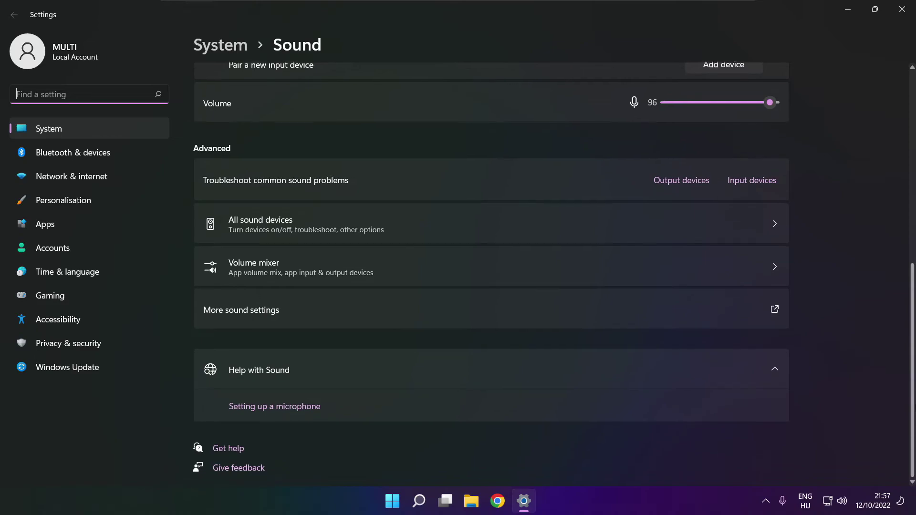
Step: Launch the Playing Audio troubleshooter for output devices
click(685, 186)
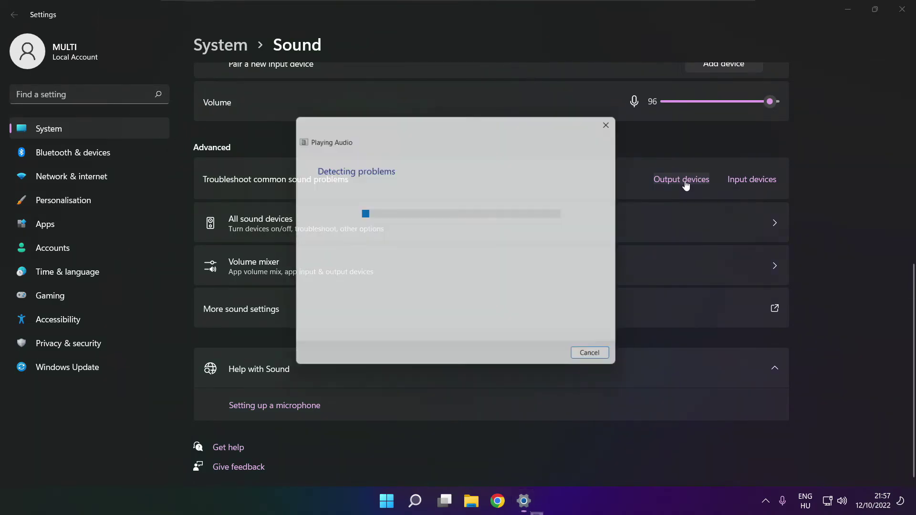